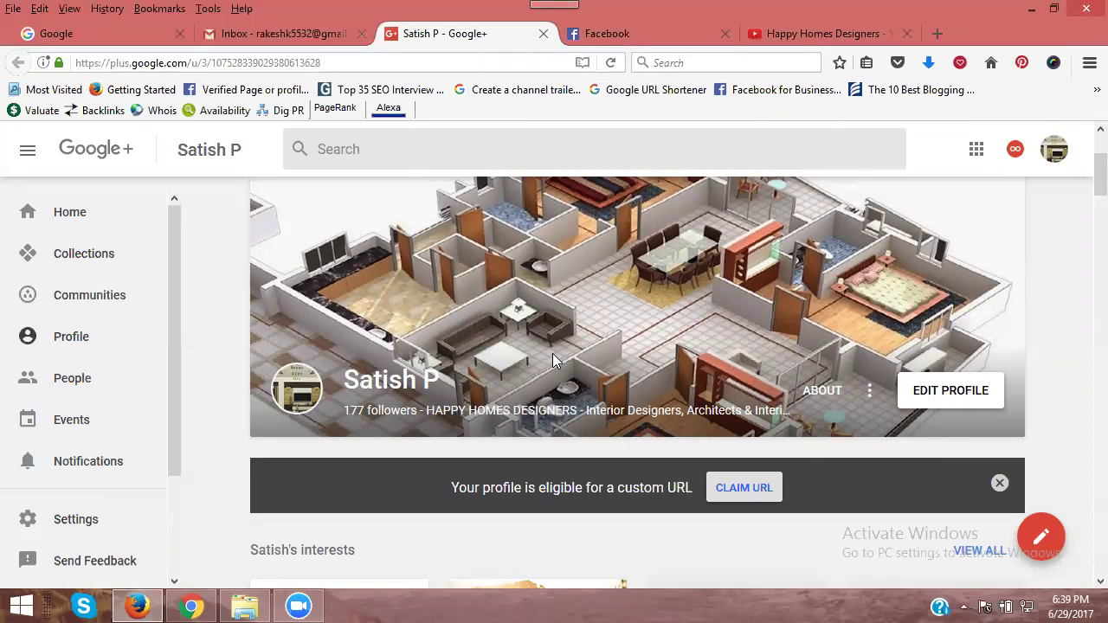
Step: Glance at the Happy Homes Designers YouTube channel, then open and scroll Google+'s account switcher
{"action": "left_click", "coordinate": [805, 34]}
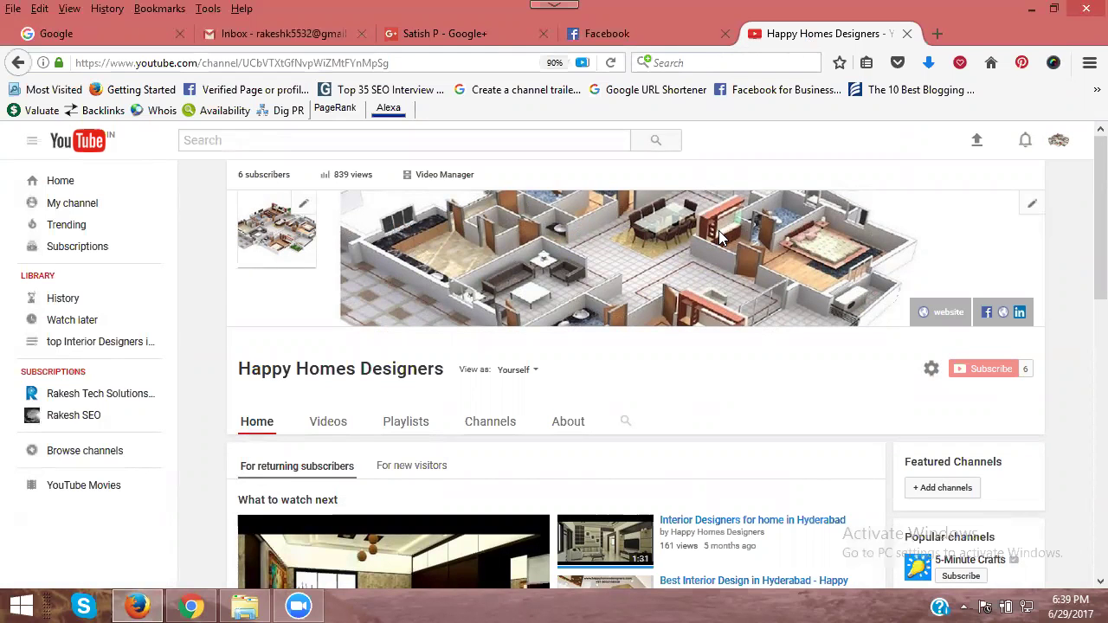
{"action": "left_click", "coordinate": [464, 35]}
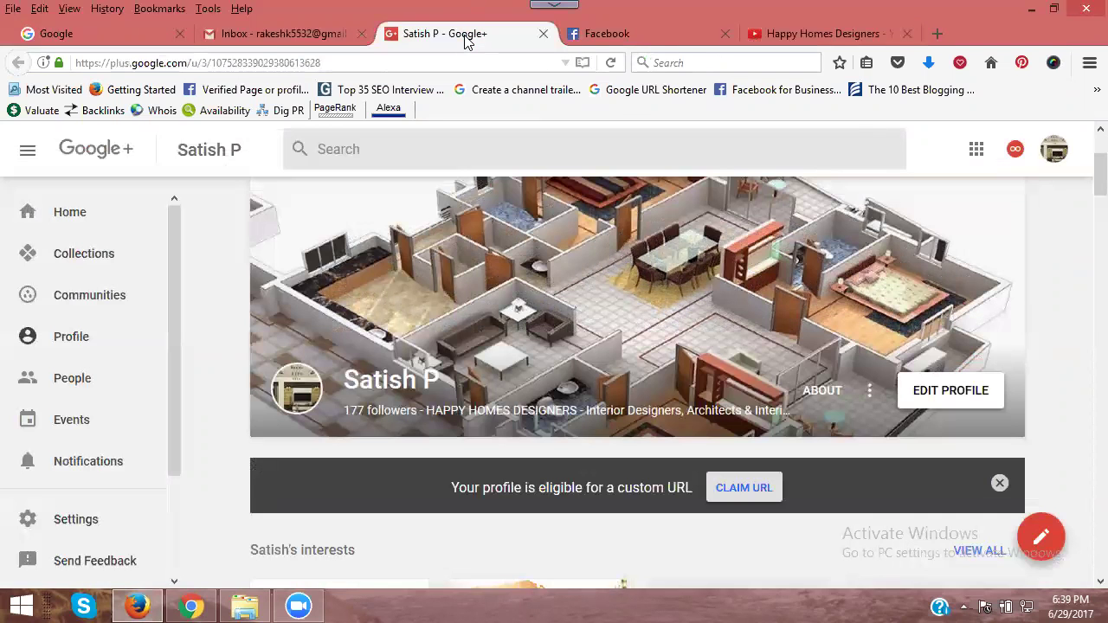
{"action": "left_click", "coordinate": [1053, 154]}
{"action": "scroll", "coordinate": [895, 390], "scroll_direction": "down", "scroll_amount": 3}
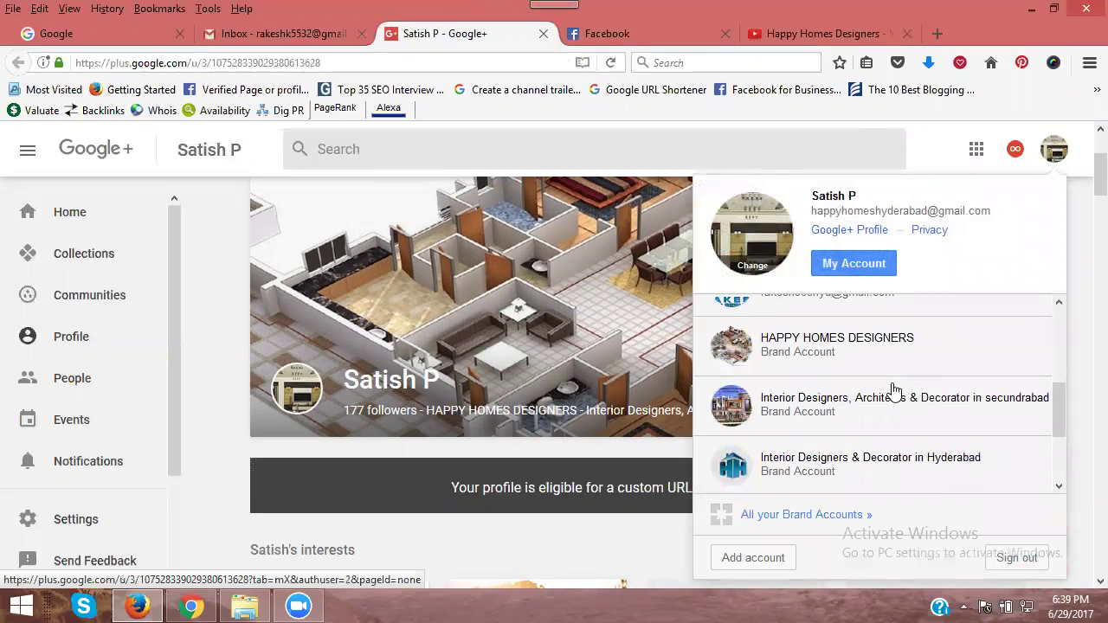
{"action": "scroll", "coordinate": [894, 390], "scroll_direction": "down", "scroll_amount": 3}
{"action": "scroll", "coordinate": [851, 514], "scroll_direction": "down", "scroll_amount": 4}
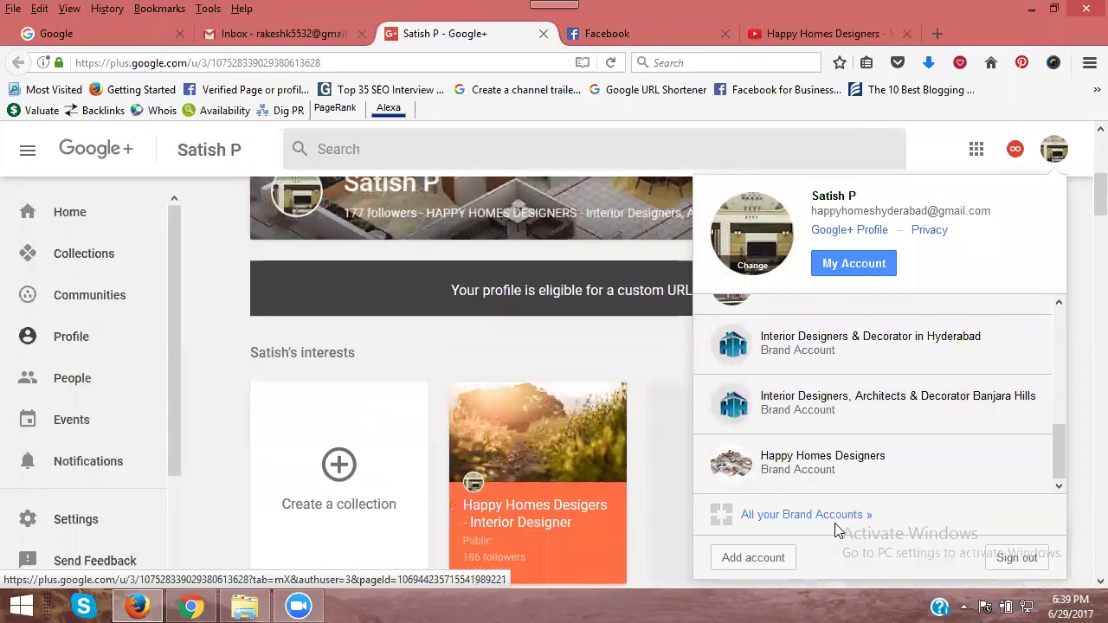
Step: Open the 'All your Brand Accounts' page and scroll through the listed accounts
{"action": "left_click", "coordinate": [758, 515]}
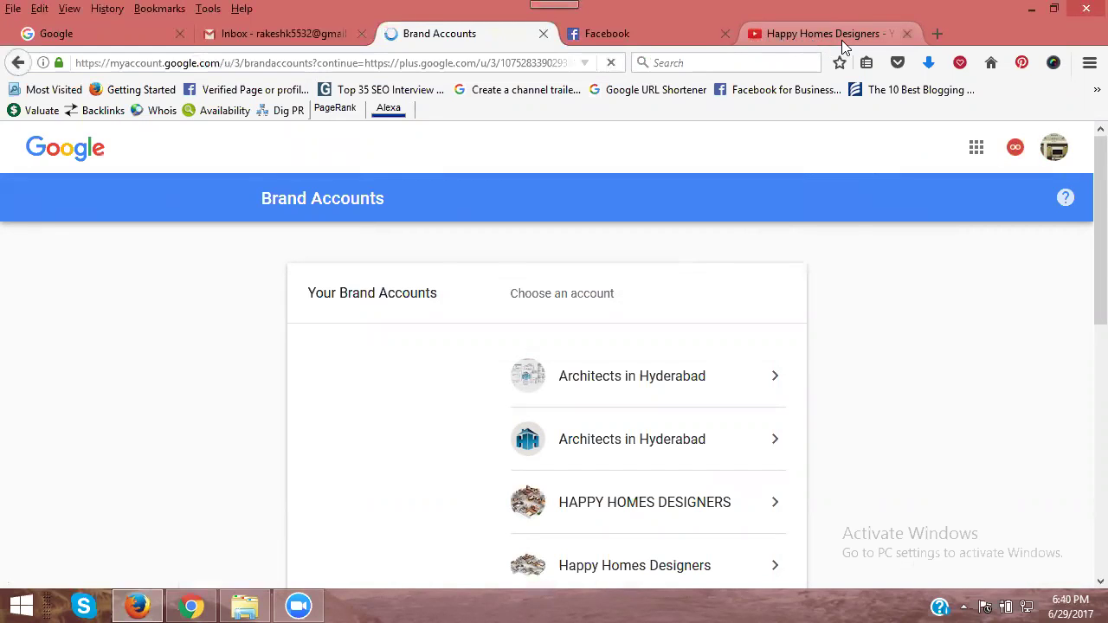
{"action": "scroll", "coordinate": [855, 286], "scroll_direction": "down", "scroll_amount": 2}
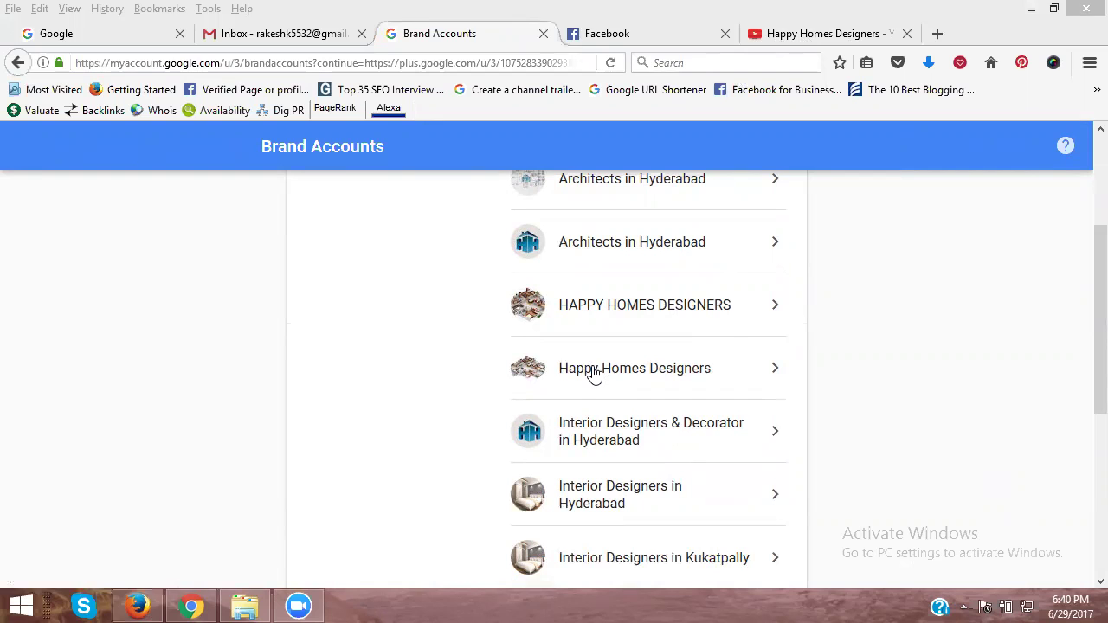
Step: Select Happy Homes Designers, then go to its Profile and Settings
{"action": "left_click", "coordinate": [594, 372]}
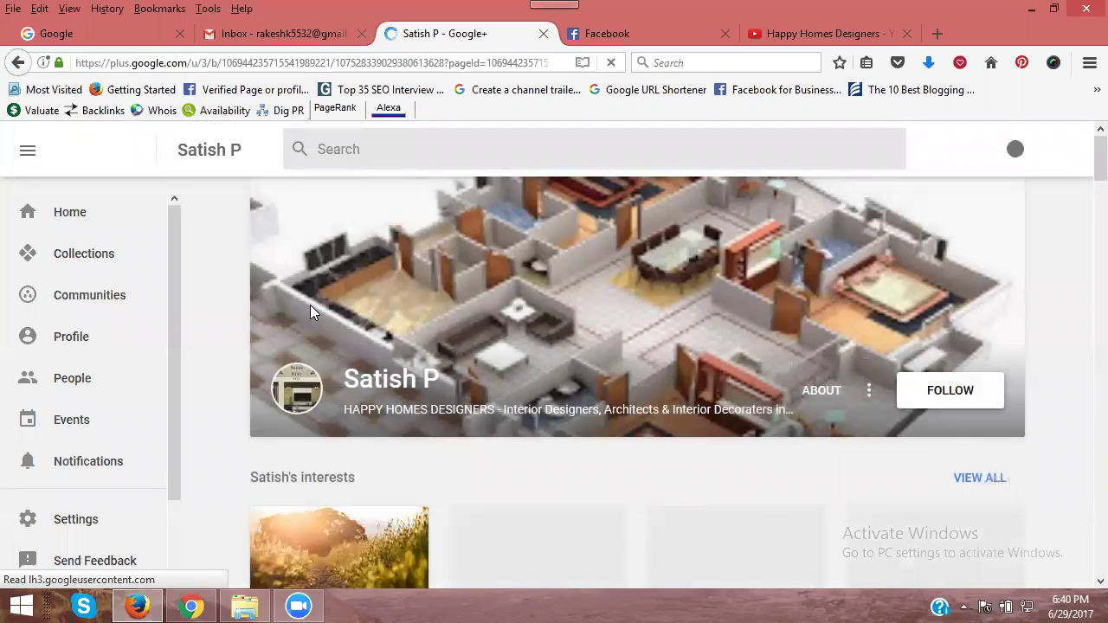
{"action": "left_click", "coordinate": [72, 342]}
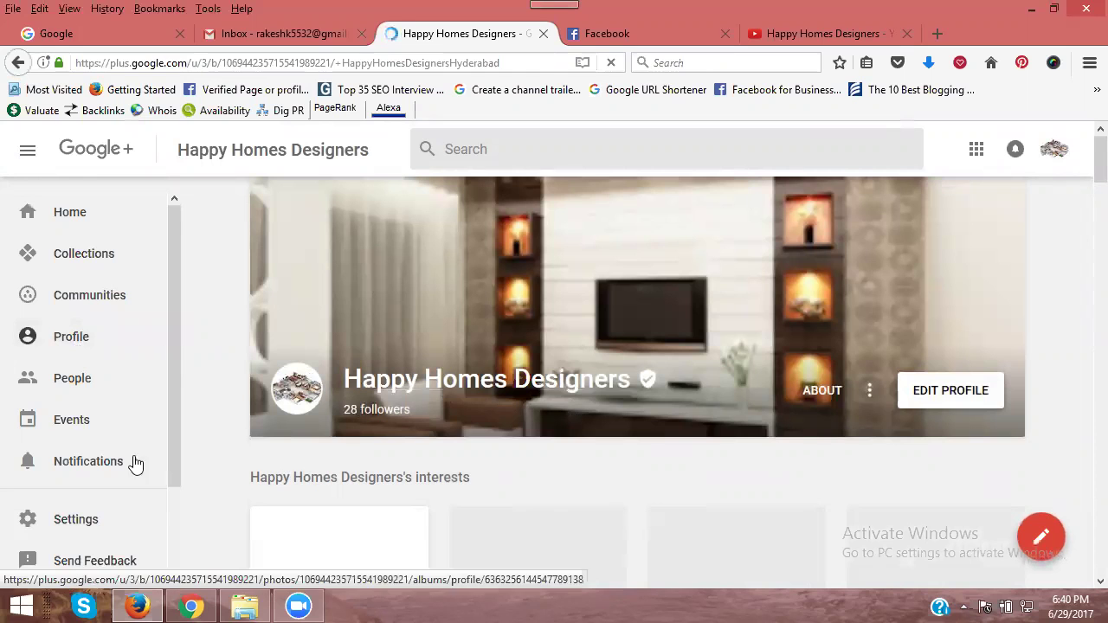
{"action": "left_click", "coordinate": [102, 533]}
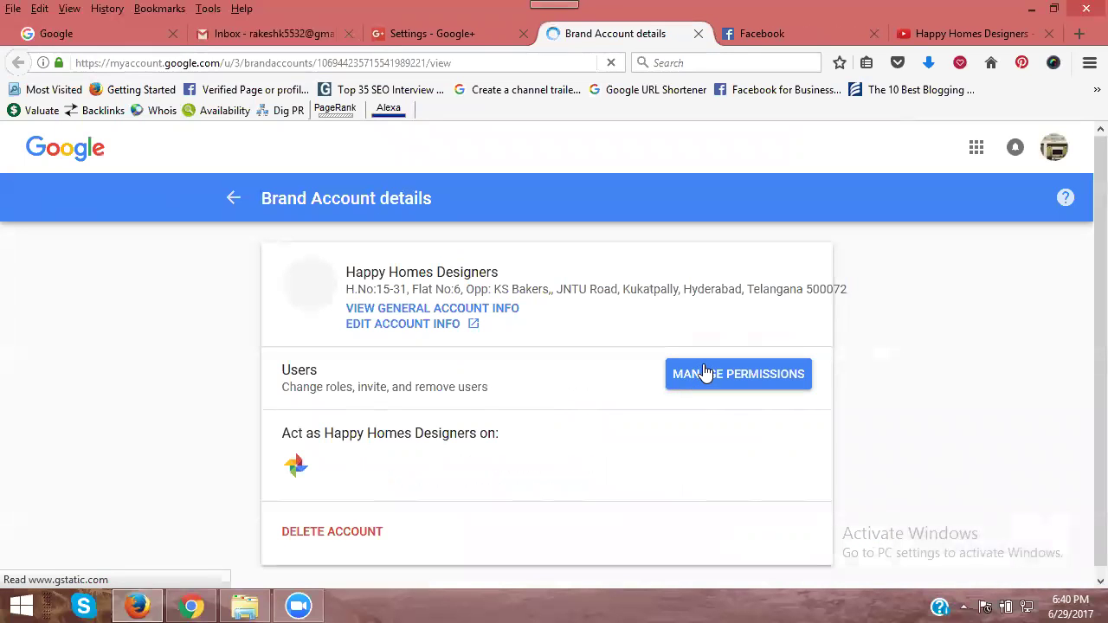
Step: Open Manage permissions for the Happy Homes Designers Brand Account
{"action": "left_click", "coordinate": [705, 372]}
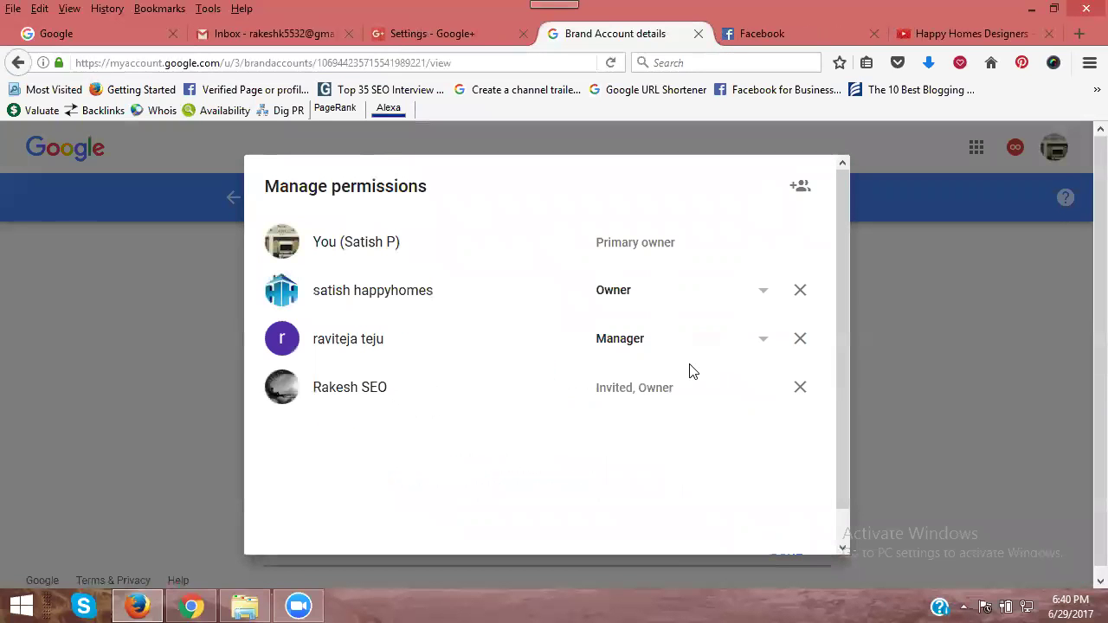
Step: Invite the new user by their e-mail address with the Owner role
{"action": "left_click", "coordinate": [798, 189]}
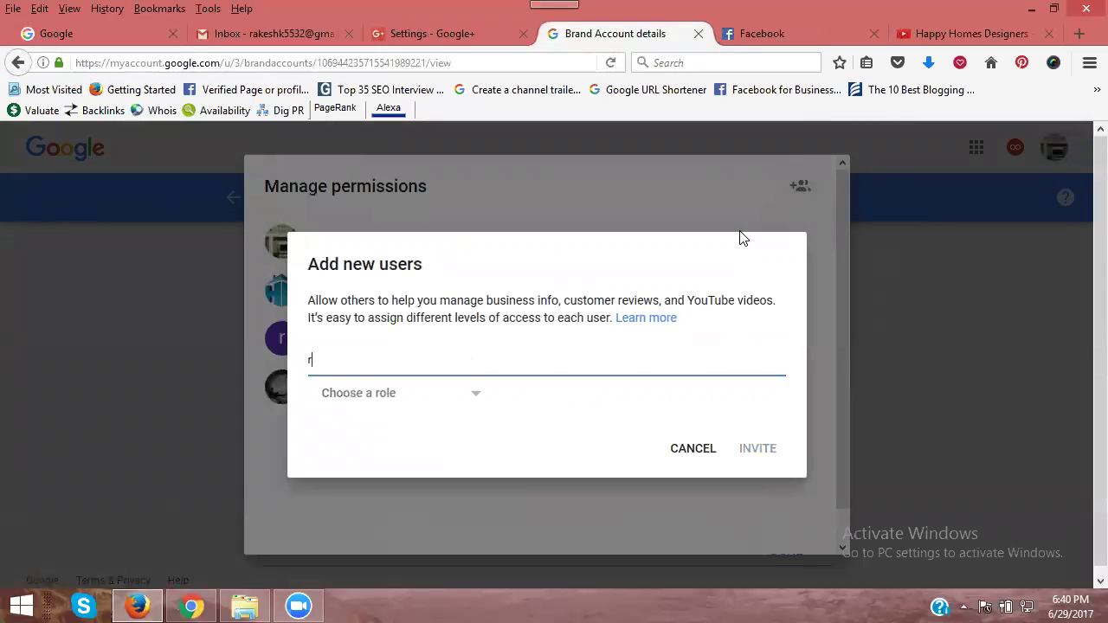
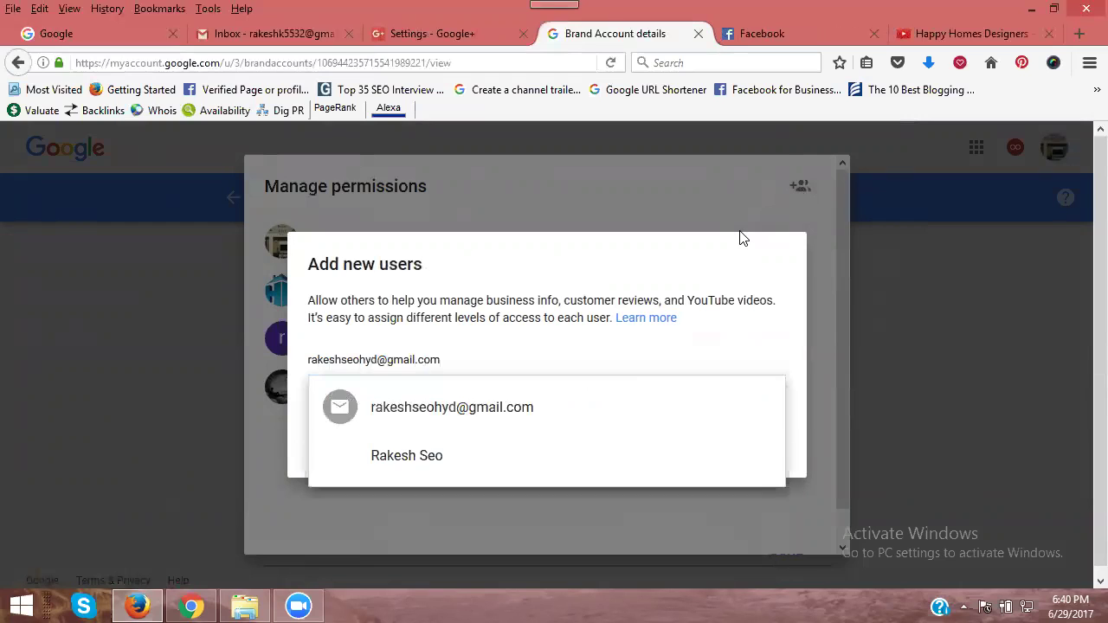
{"action": "left_click", "coordinate": [474, 458]}
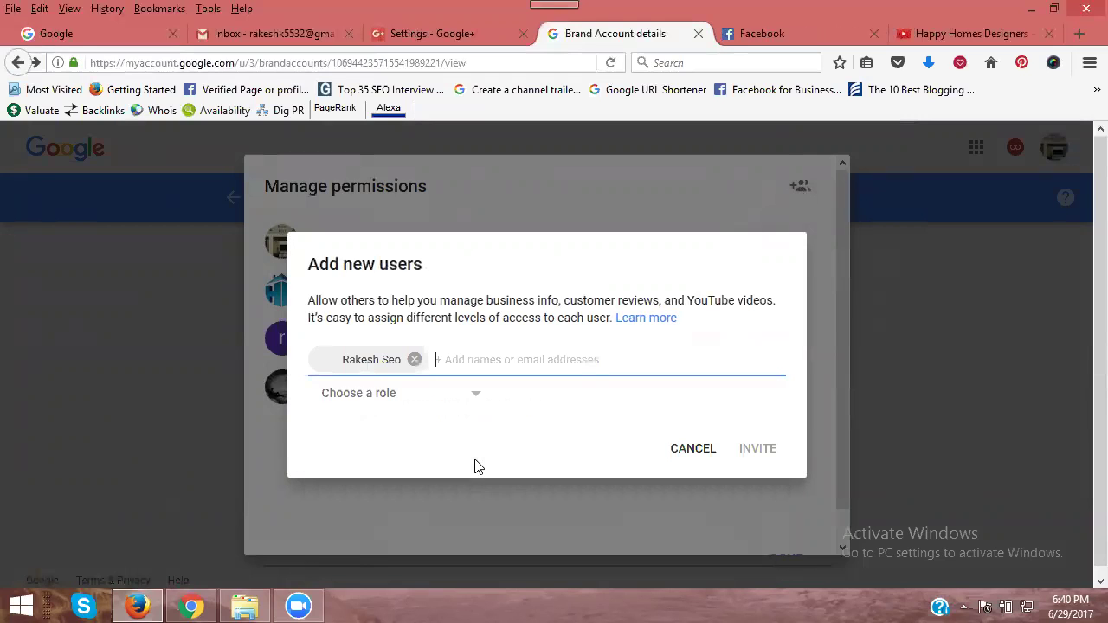
{"action": "left_click", "coordinate": [390, 397]}
{"action": "left_click", "coordinate": [377, 424]}
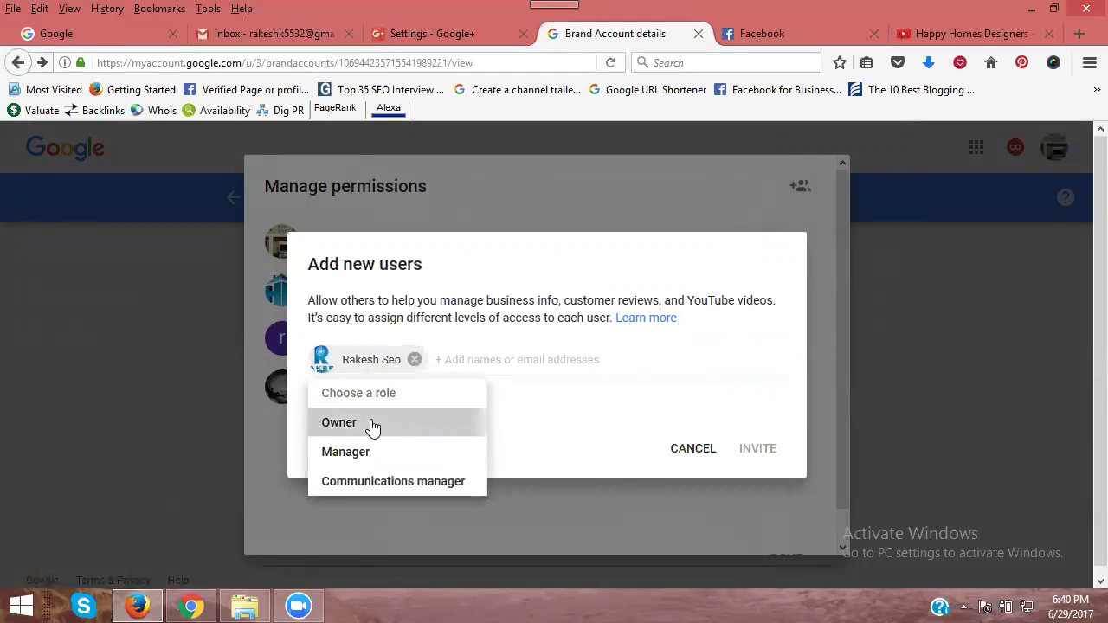
{"action": "left_click", "coordinate": [758, 450]}
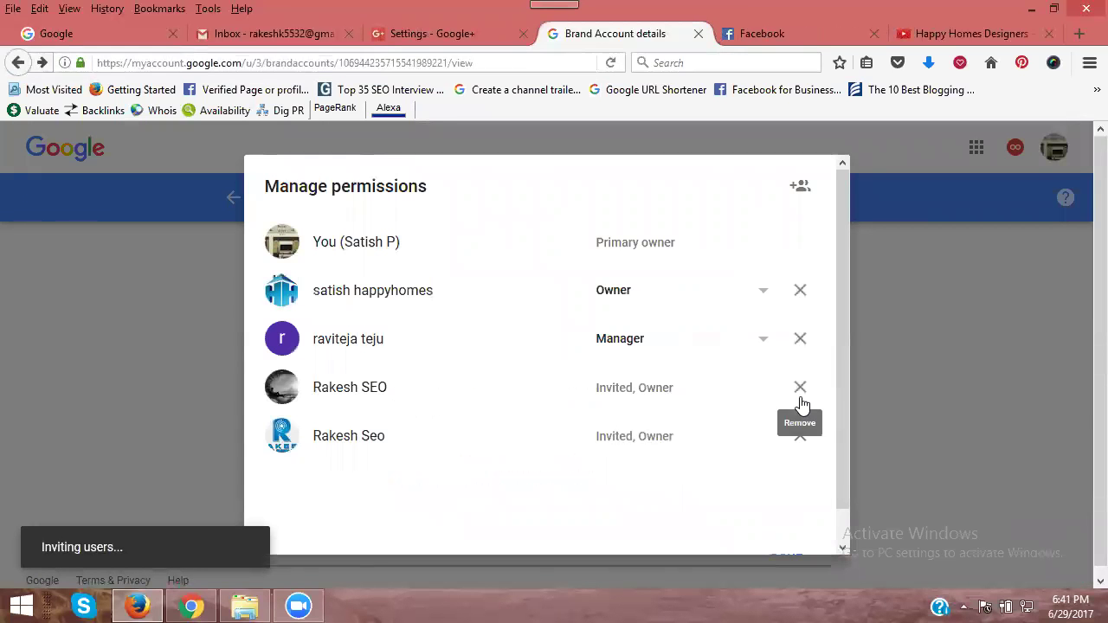
Step: Revoke the older duplicate Owner invitation, keep the existing owner's role, and close permissions with DONE
{"action": "left_click", "coordinate": [800, 388]}
{"action": "left_click", "coordinate": [756, 406]}
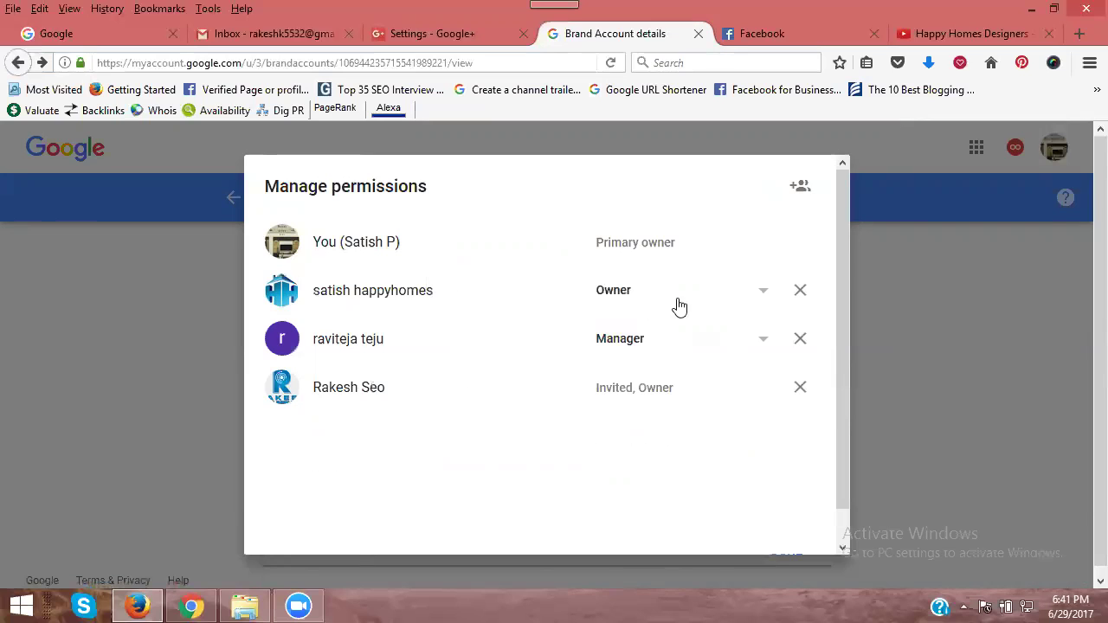
{"action": "left_click", "coordinate": [762, 292]}
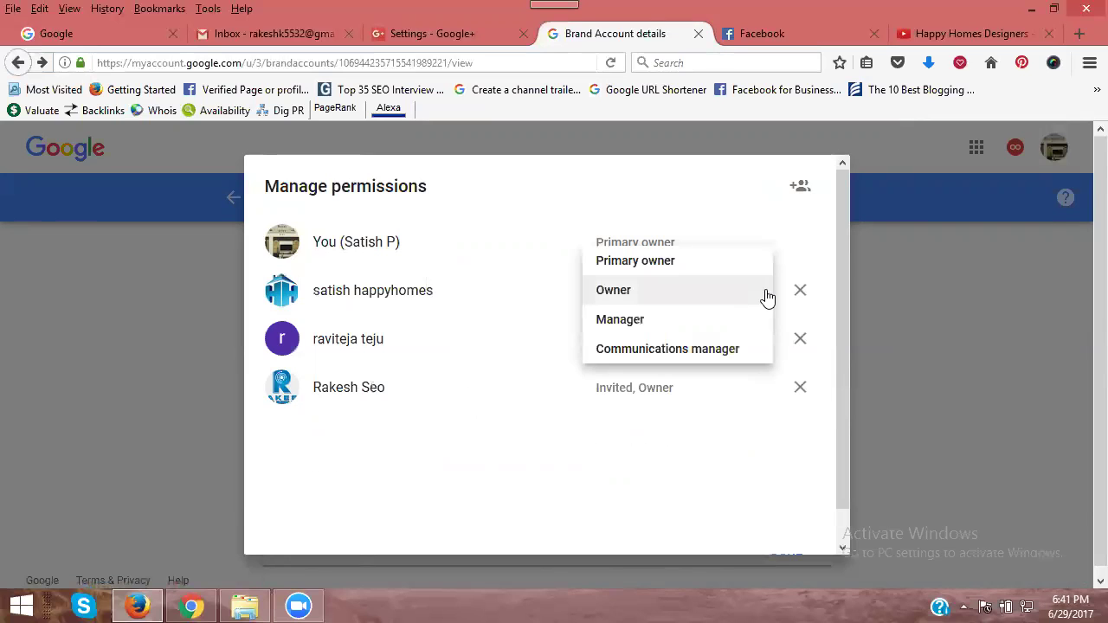
{"action": "left_click", "coordinate": [403, 292]}
{"action": "scroll", "coordinate": [777, 450], "scroll_direction": "down", "scroll_amount": 2}
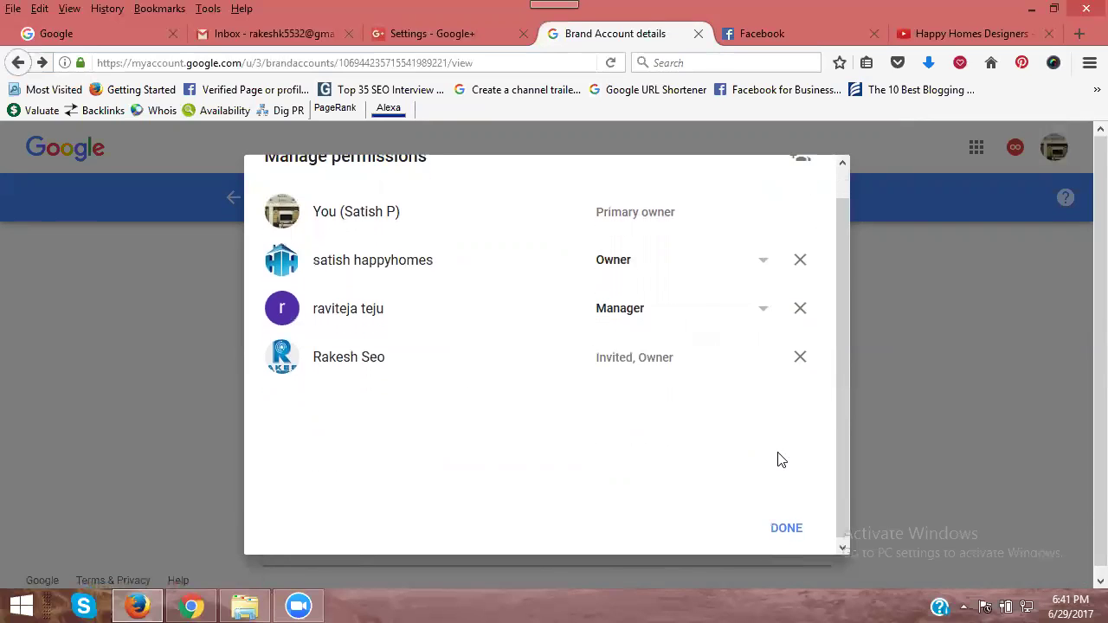
{"action": "left_click", "coordinate": [789, 528]}
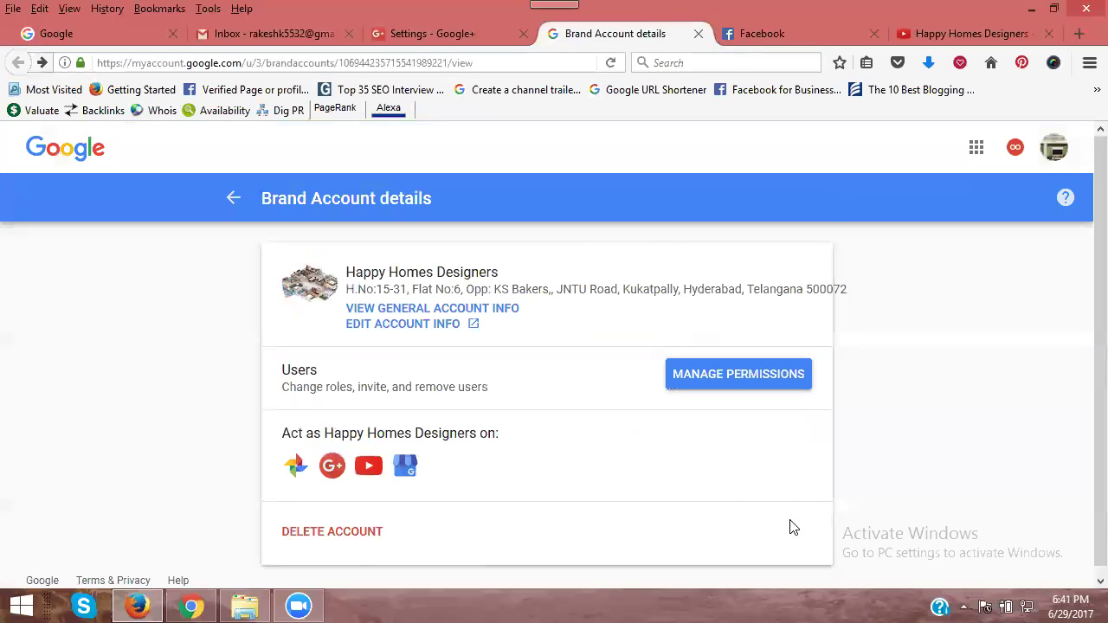
Step: Bring up the Gmail window and go from the ownership email back to the inbox
{"action": "left_click", "coordinate": [191, 605]}
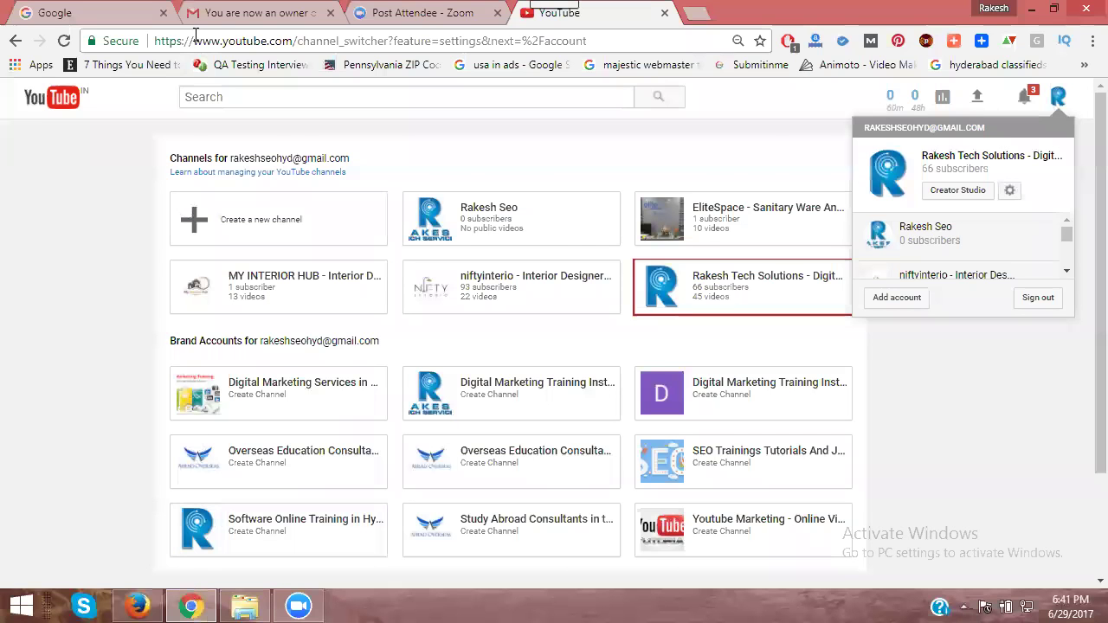
{"action": "left_click", "coordinate": [220, 12]}
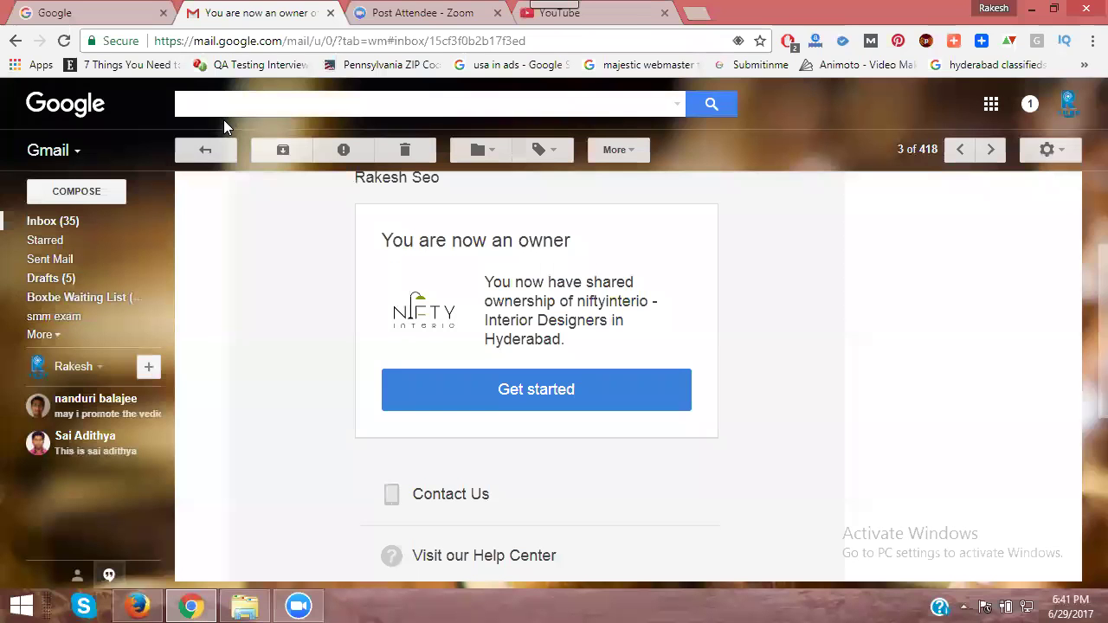
{"action": "left_click", "coordinate": [60, 221]}
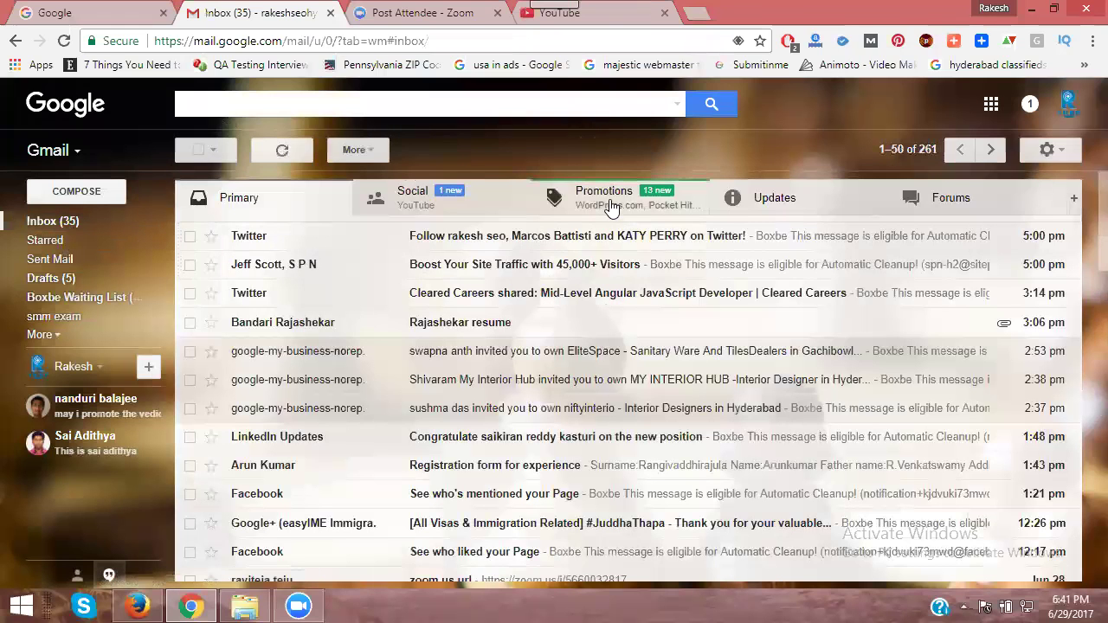
Step: Browse the Social, Promotions and Primary categories, then reload Gmail for new mail
{"action": "left_click", "coordinate": [495, 203]}
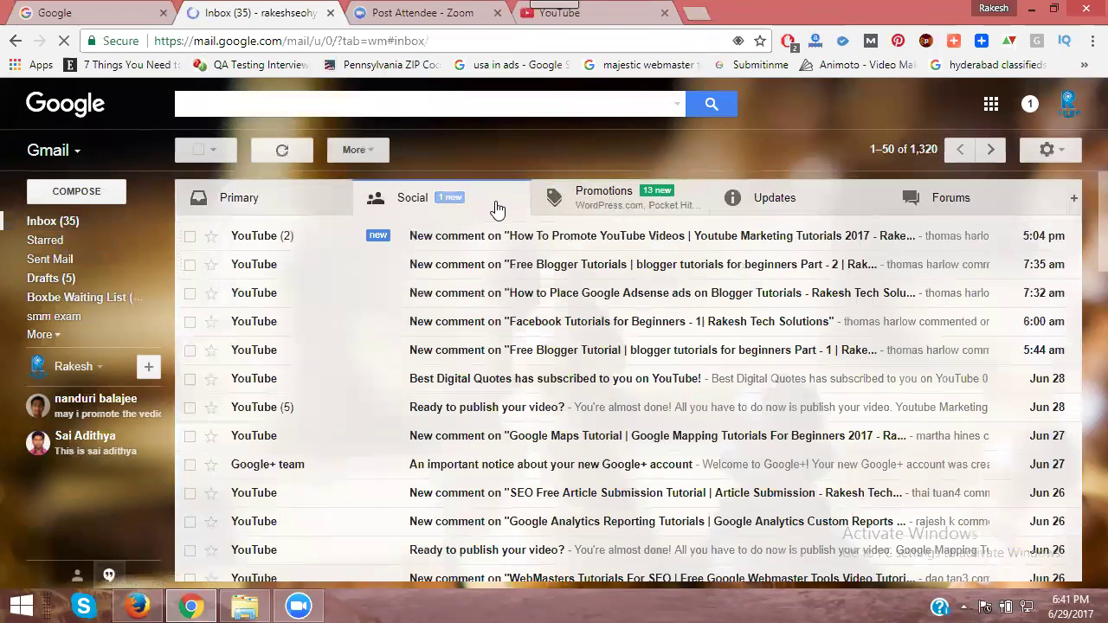
{"action": "left_click", "coordinate": [597, 207]}
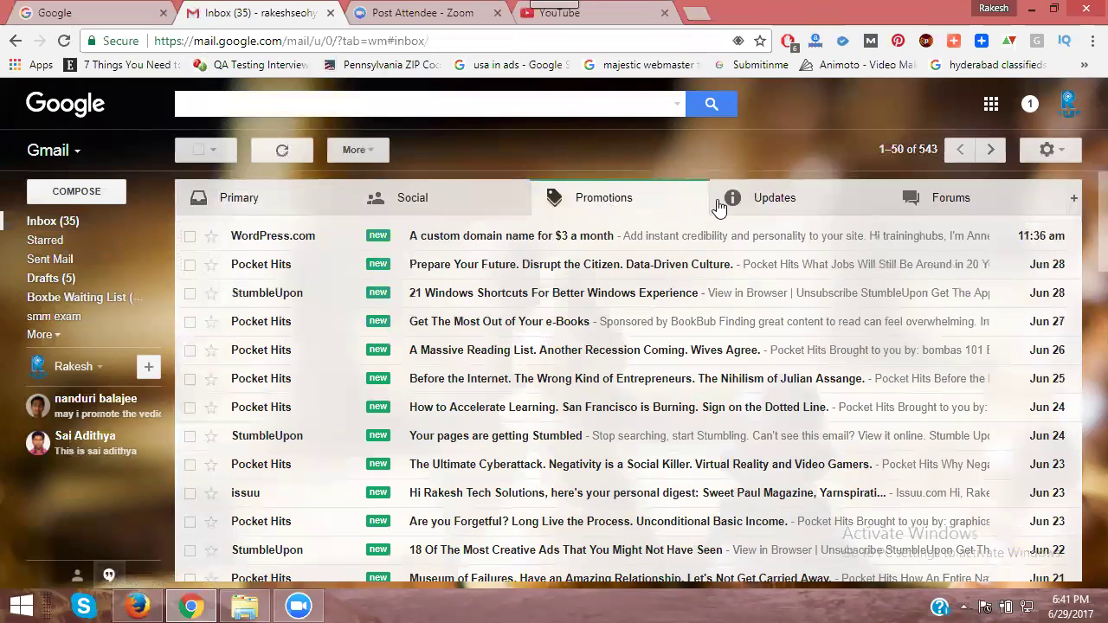
{"action": "left_click", "coordinate": [98, 224]}
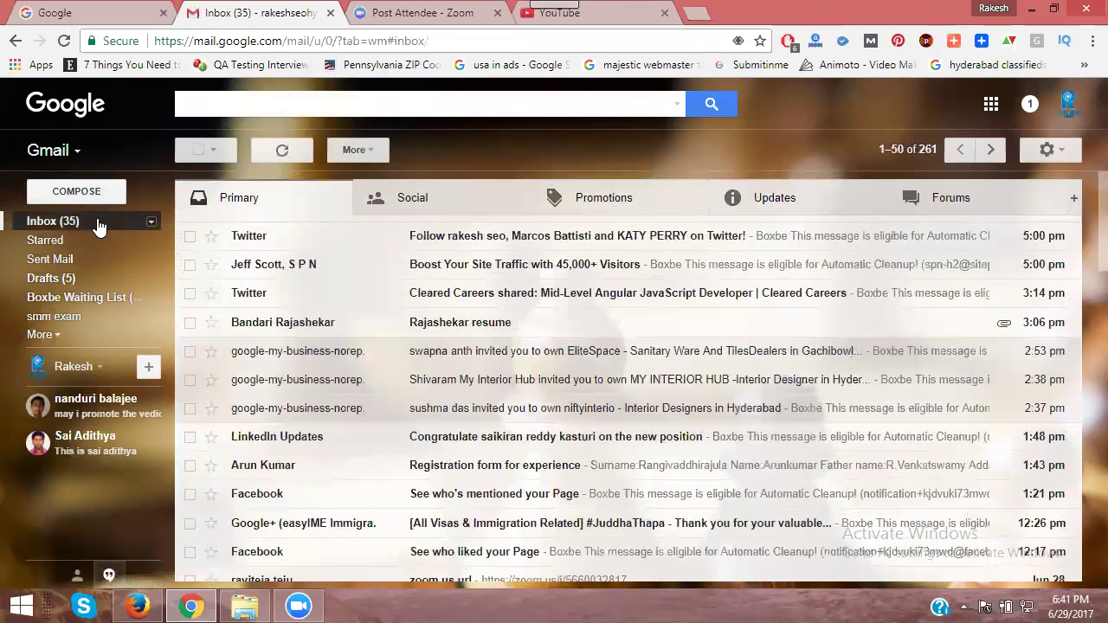
{"action": "left_click", "coordinate": [98, 223]}
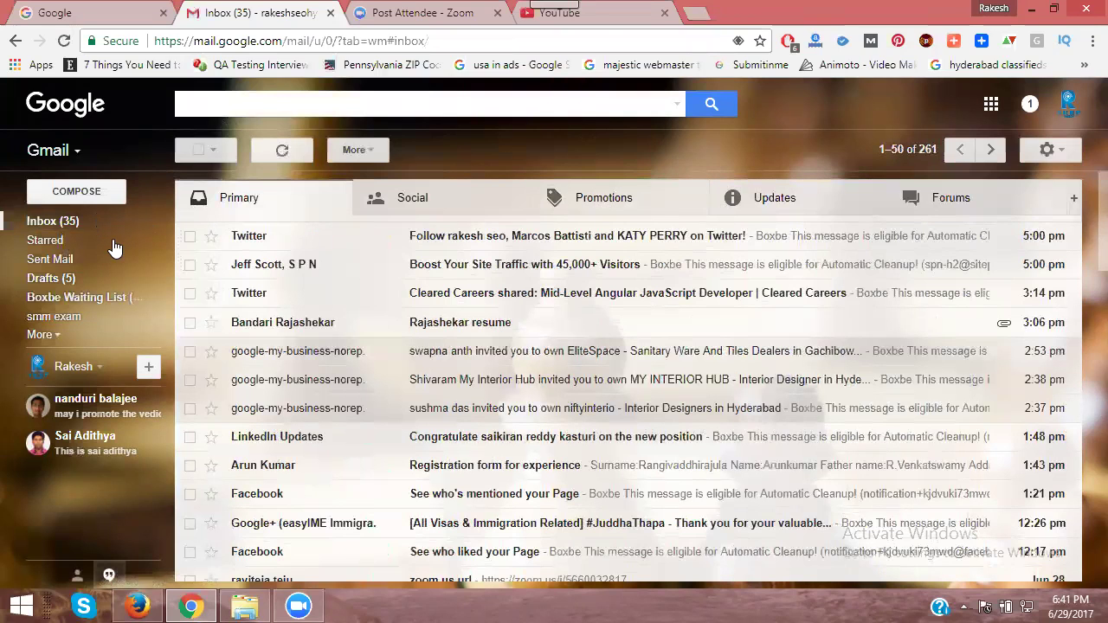
{"action": "left_click", "coordinate": [63, 41]}
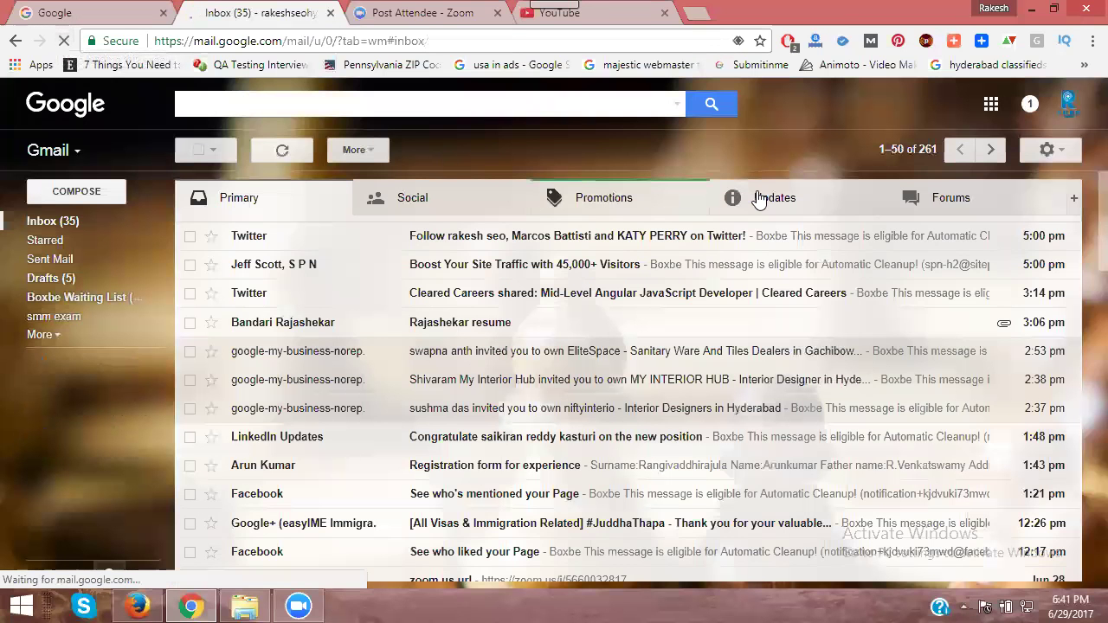
Step: Open the Happy Homes Designers invitation email under Updates and scroll through it
{"action": "left_click", "coordinate": [758, 199]}
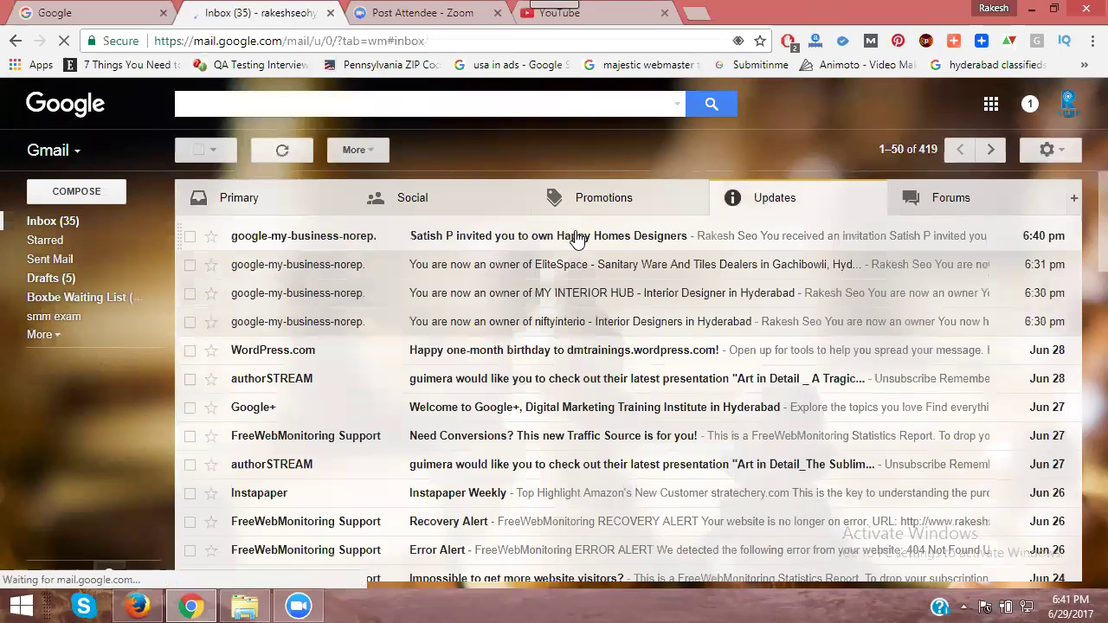
{"action": "left_click", "coordinate": [578, 240]}
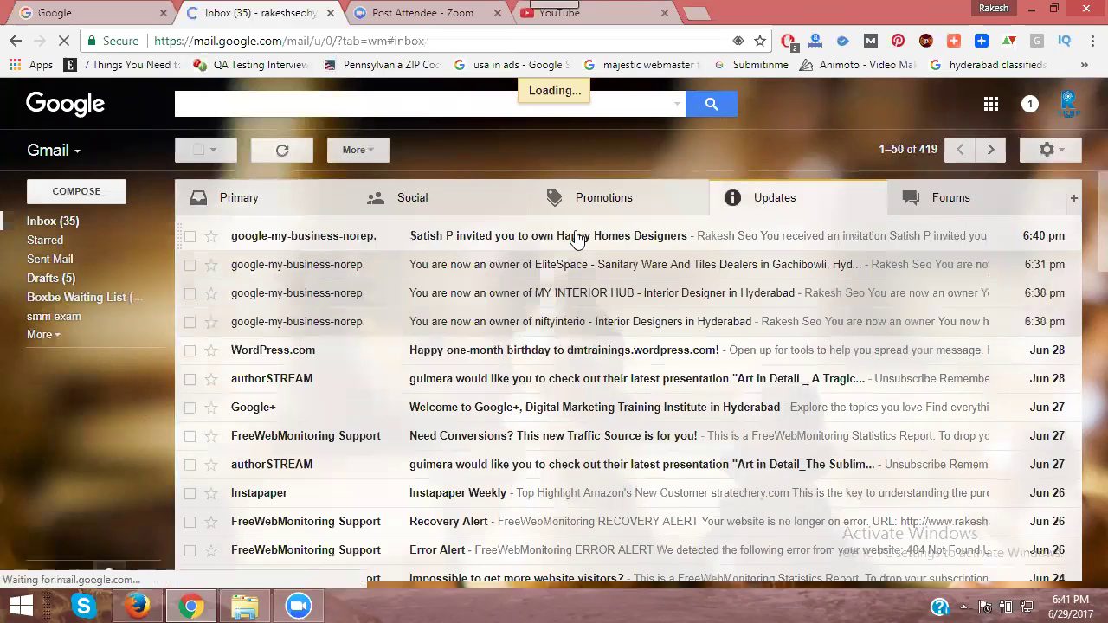
{"action": "scroll", "coordinate": [577, 300], "scroll_direction": "down", "scroll_amount": 1}
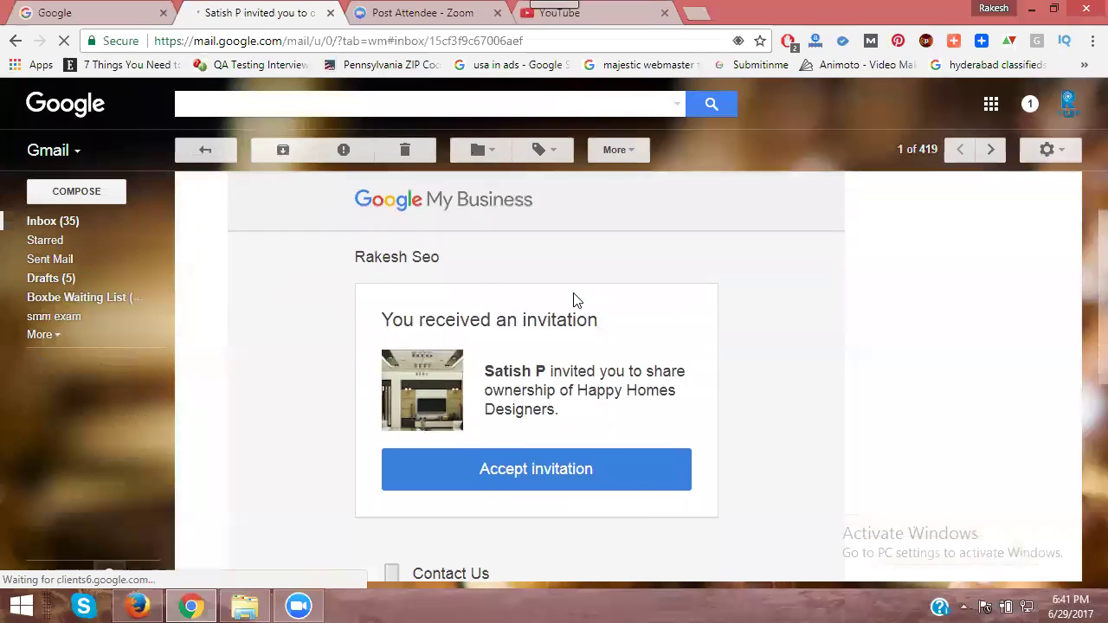
{"action": "scroll", "coordinate": [577, 301], "scroll_direction": "down", "scroll_amount": 2}
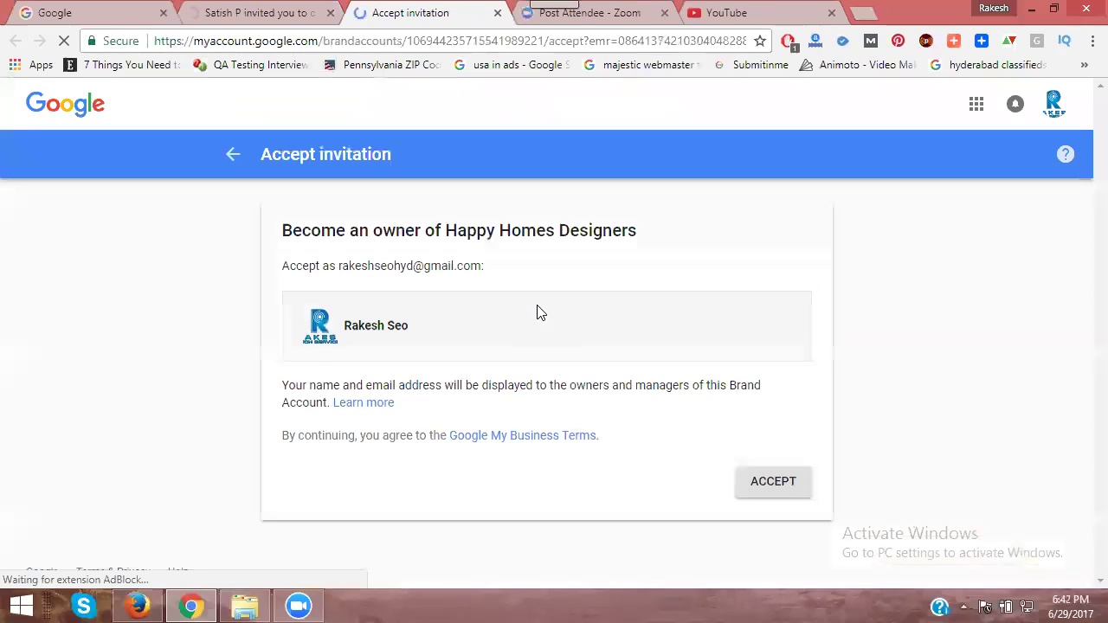
Step: Accept ownership of Happy Homes Designers, then return the Gmail email tab to the inbox
{"action": "left_click", "coordinate": [774, 485]}
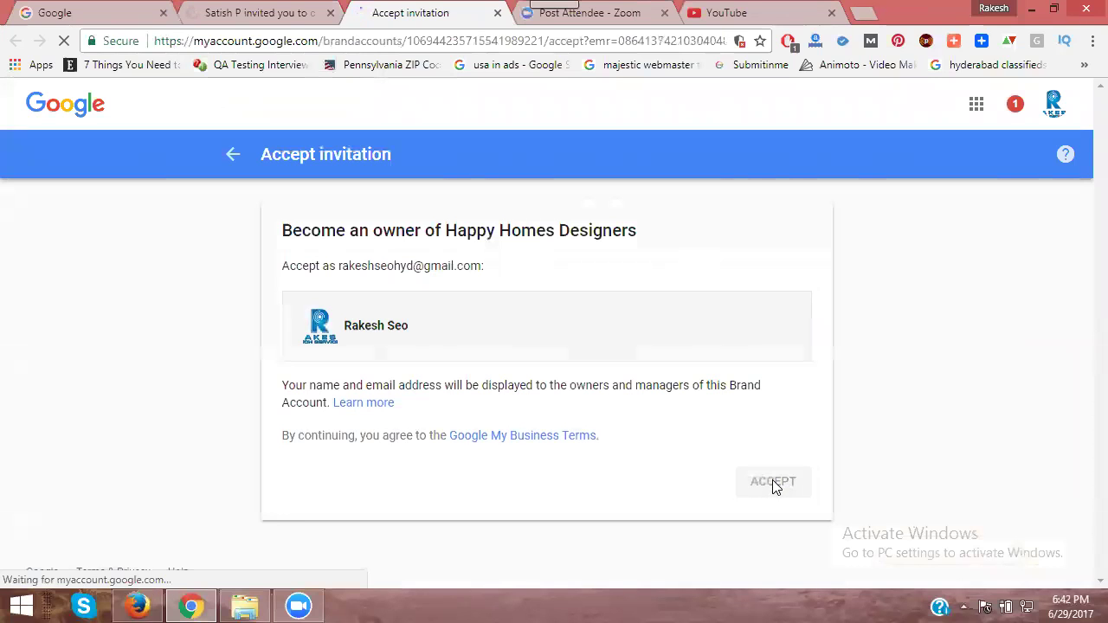
{"action": "left_click", "coordinate": [275, 14]}
{"action": "left_click", "coordinate": [205, 150]}
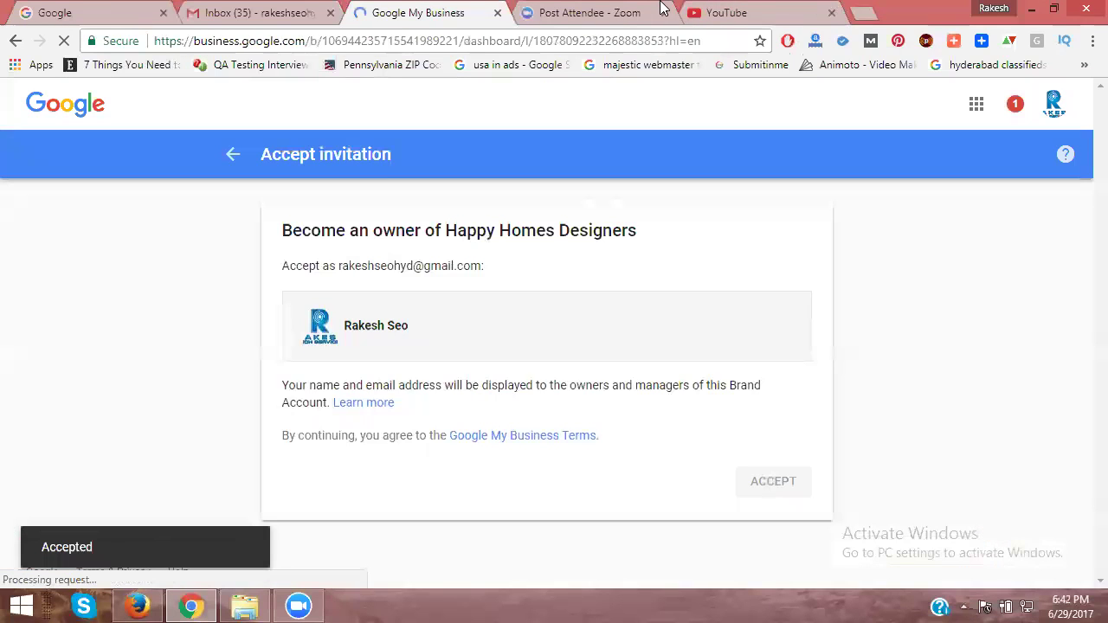
Step: Reload YouTube's channel switcher so Happy Homes Designers appears among the channels
{"action": "left_click", "coordinate": [756, 10]}
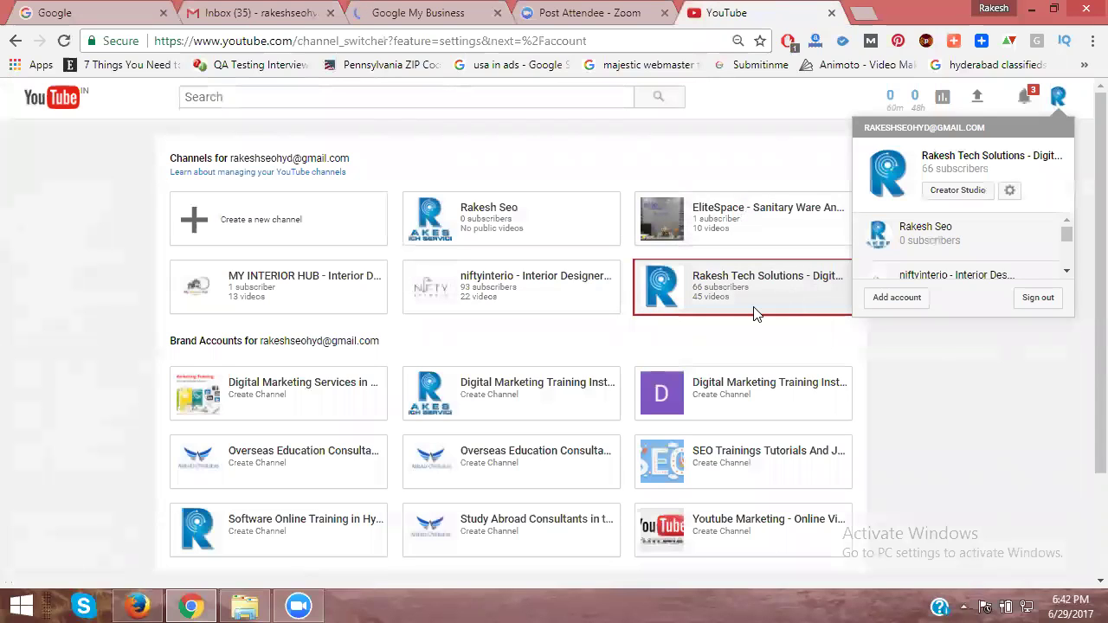
{"action": "left_click", "coordinate": [66, 41]}
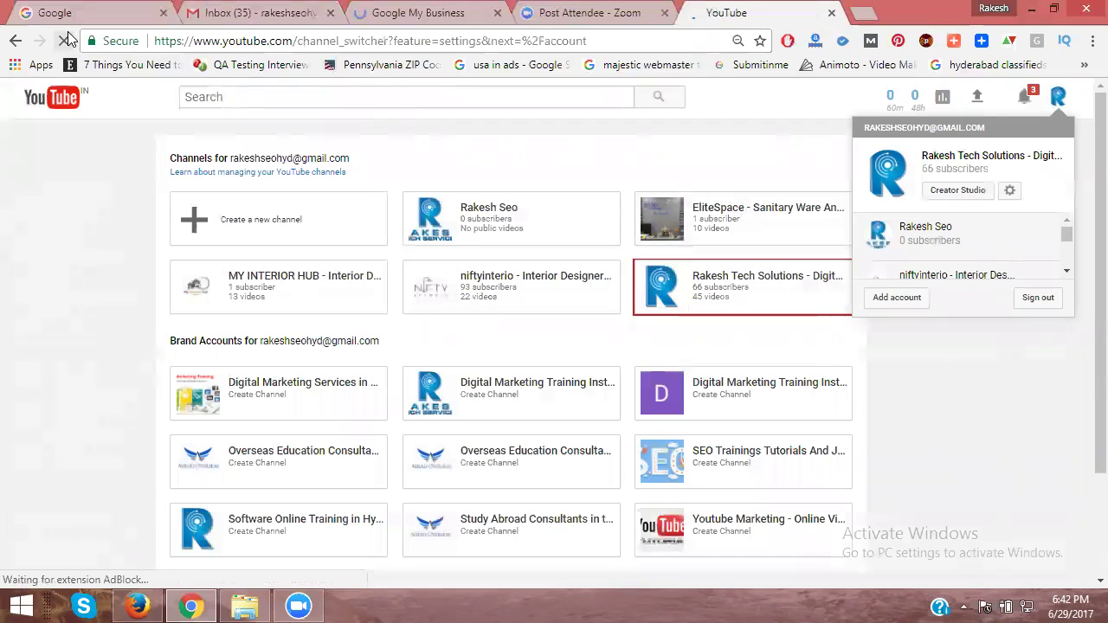